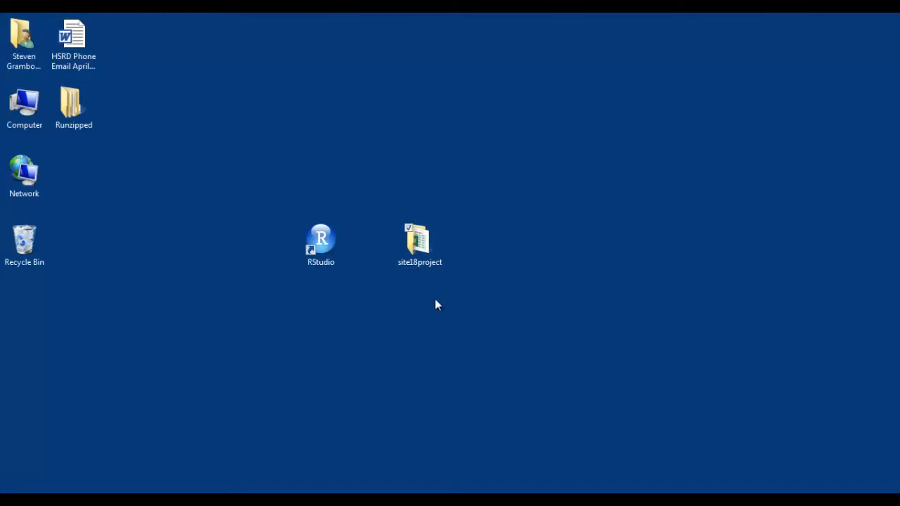
Open site18.xlsx from the site18project desktop folder and save a comma-delimited CSV copy as site18.csv in the same folder
{"action": "double_click", "coordinate": [424, 255]}
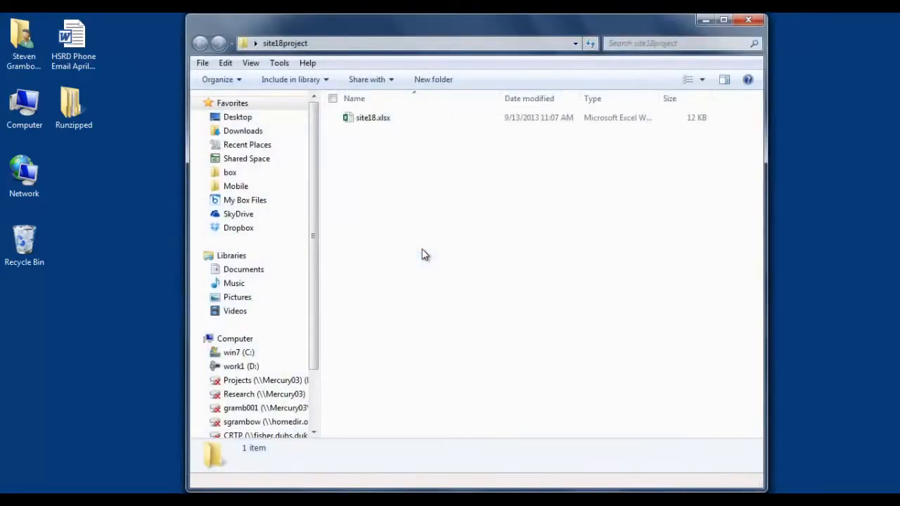
{"action": "double_click", "coordinate": [358, 119]}
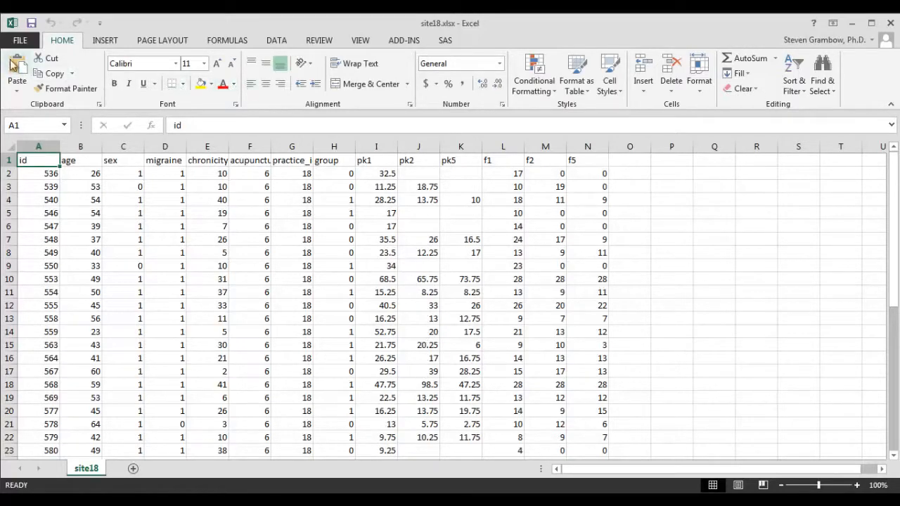
{"action": "left_click", "coordinate": [18, 40]}
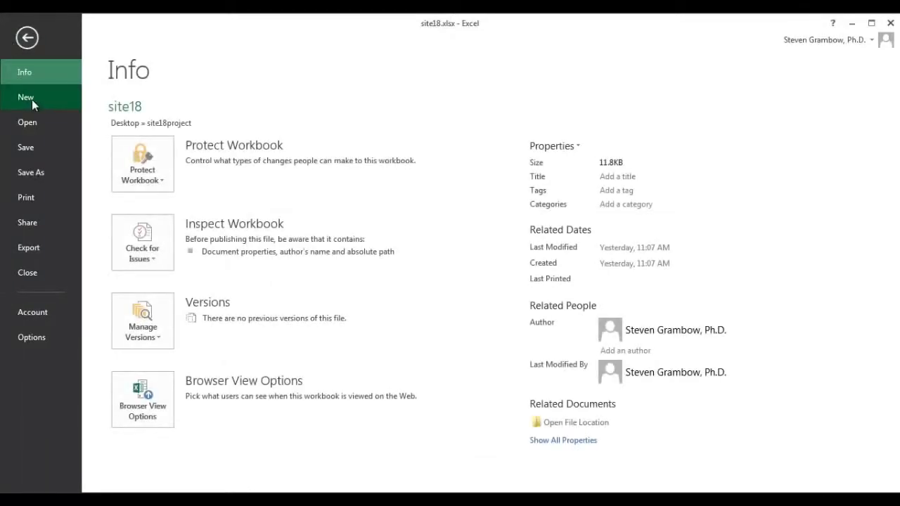
{"action": "left_click", "coordinate": [39, 173]}
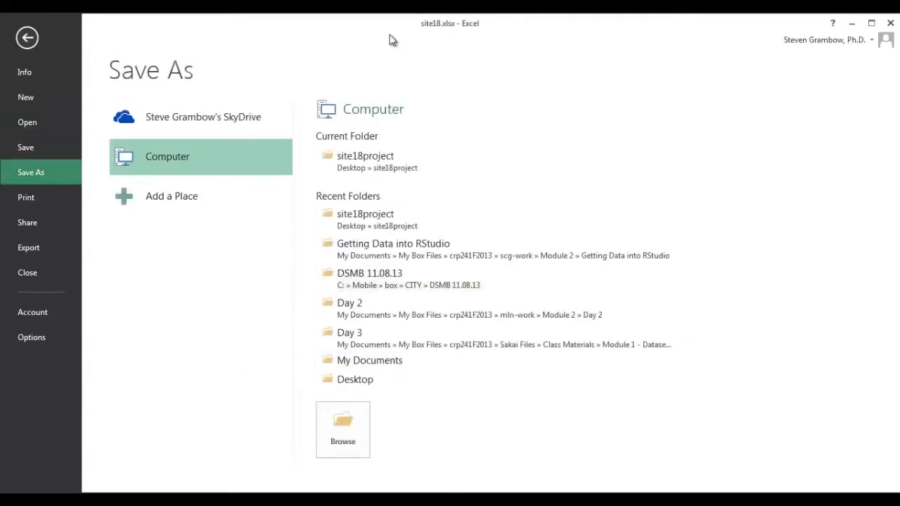
{"action": "left_click", "coordinate": [393, 162]}
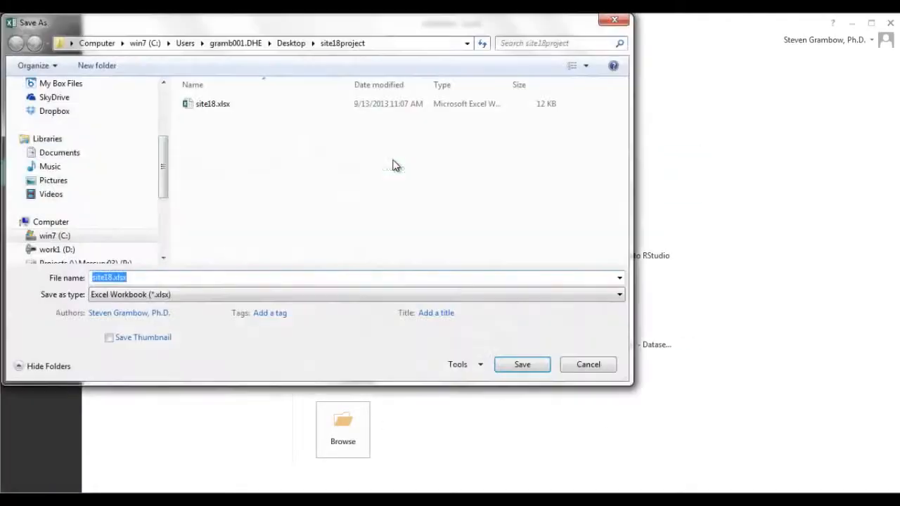
{"action": "left_click", "coordinate": [219, 296]}
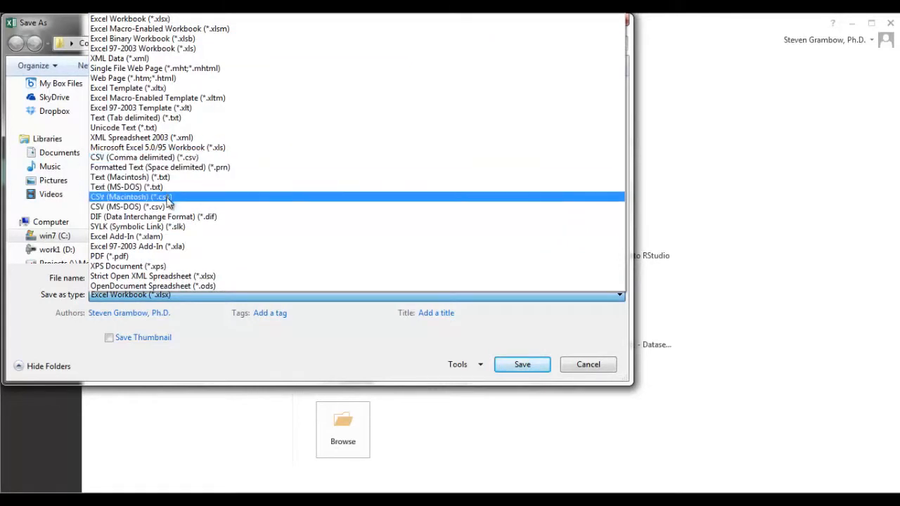
{"action": "left_click", "coordinate": [163, 159]}
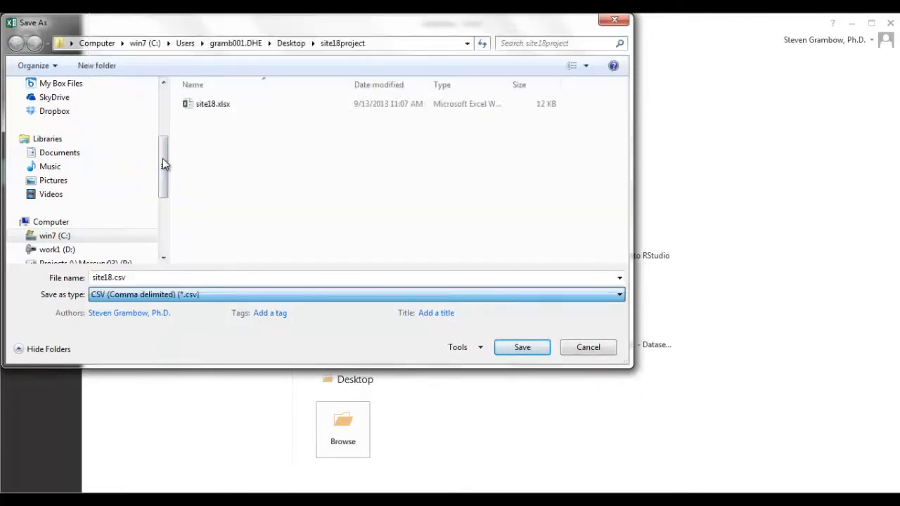
{"action": "left_click", "coordinate": [523, 347]}
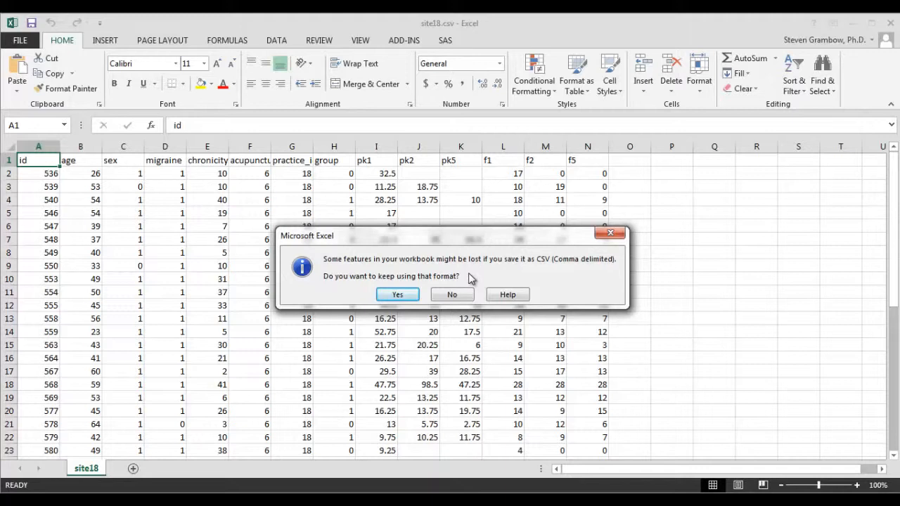
{"action": "left_click", "coordinate": [395, 294]}
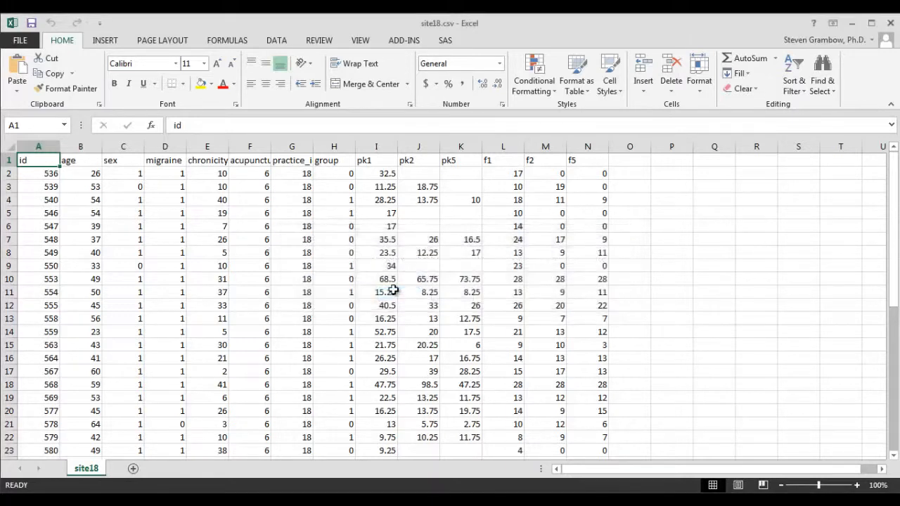
Close the site18.csv workbook without saving changes and deselect the workbook file in the project folder
{"action": "left_click", "coordinate": [894, 24]}
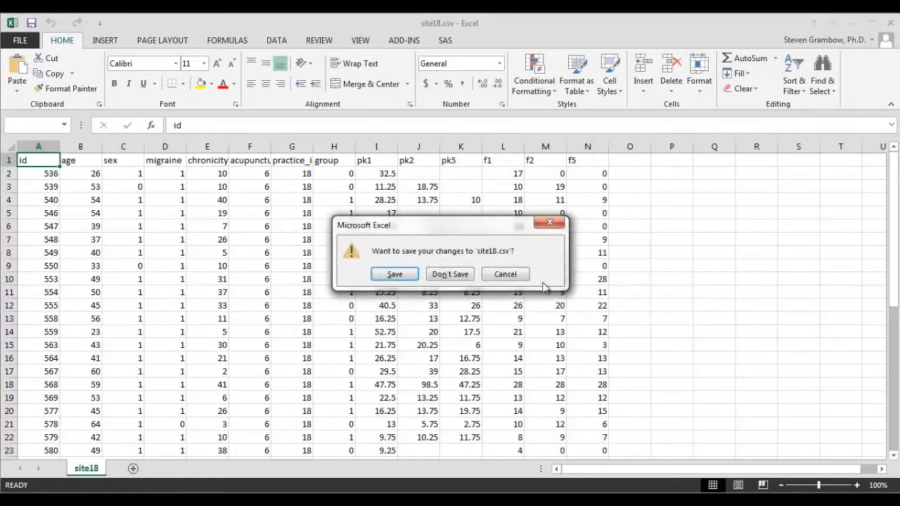
{"action": "left_click", "coordinate": [449, 274]}
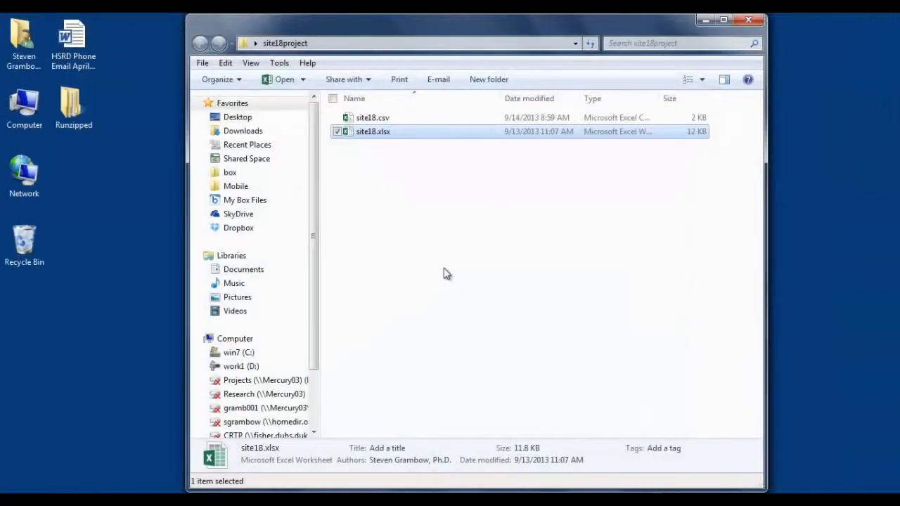
{"action": "left_click", "coordinate": [385, 174]}
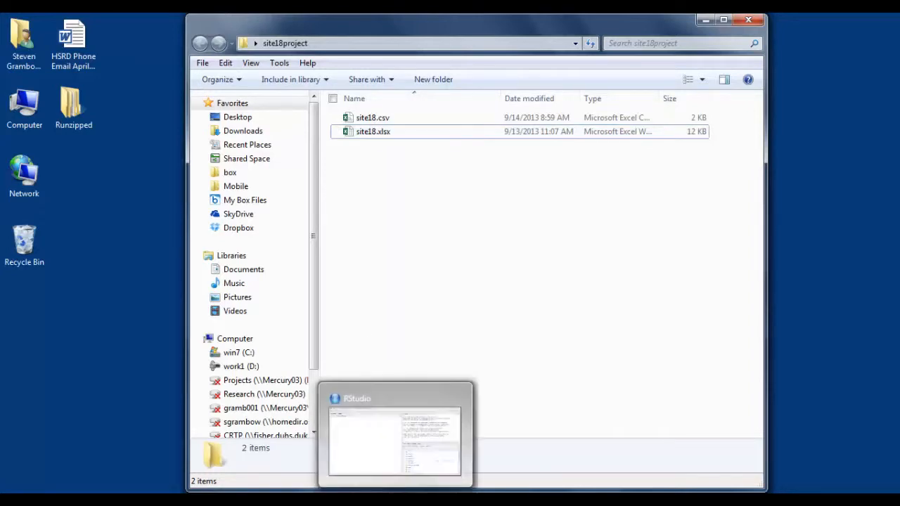
Switch to RStudio and widen the Console and Files panes by narrowing the Workspace pane
{"action": "left_click", "coordinate": [395, 501]}
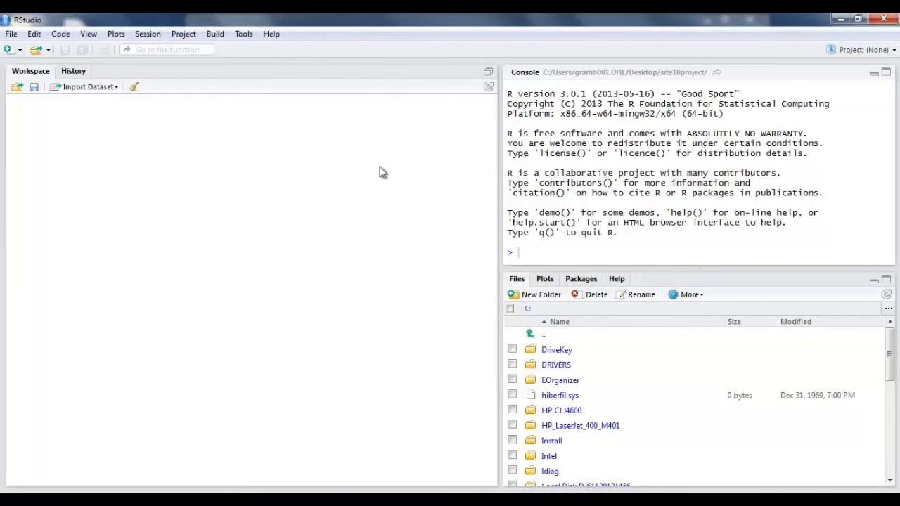
{"action": "left_click_drag", "start_coordinate": [500, 276], "coordinate": [443, 277]}
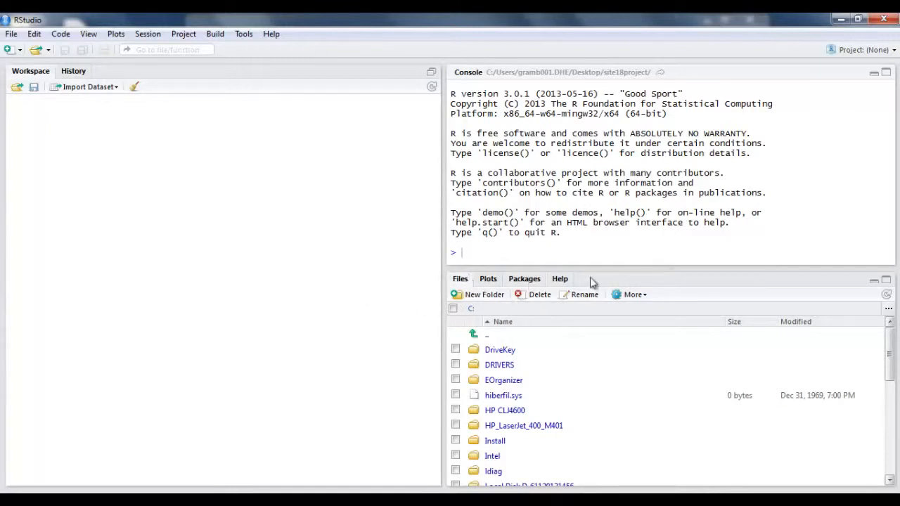
{"action": "left_click", "coordinate": [637, 300]}
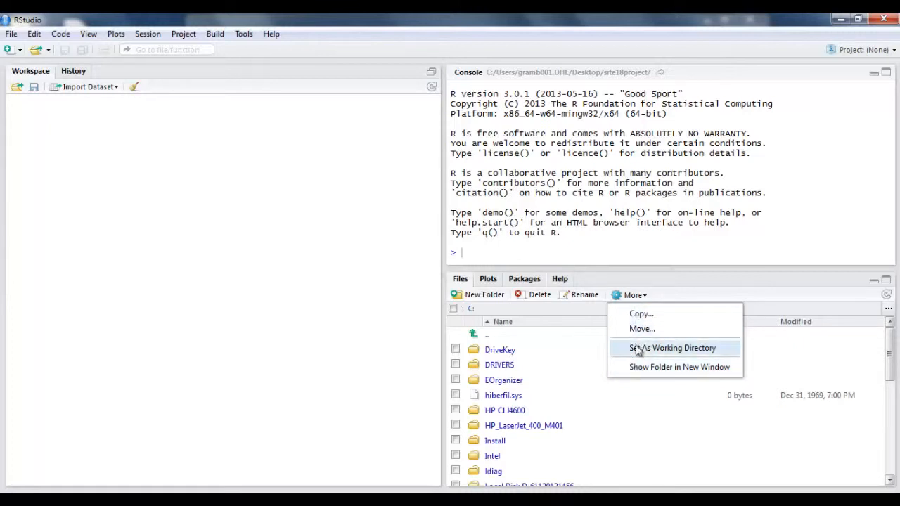
{"action": "left_click", "coordinate": [630, 408]}
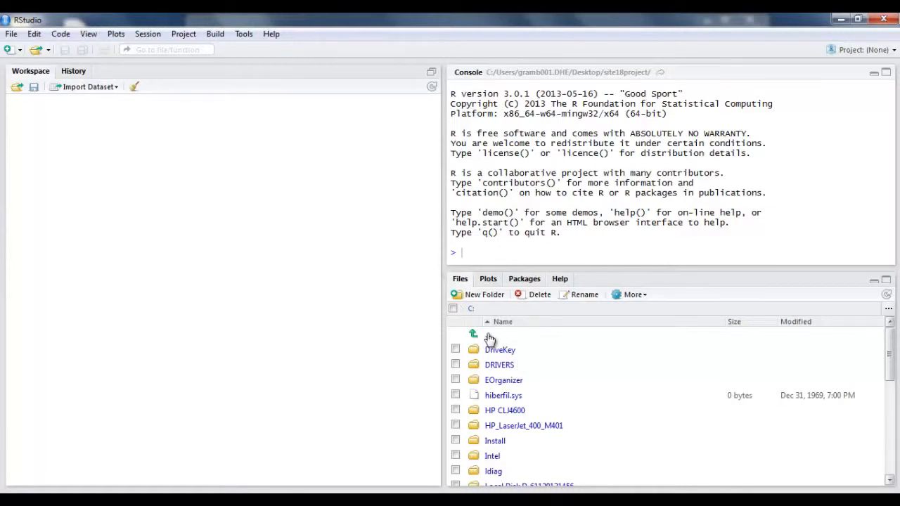
Browse the file listing from the C: drive through Users and the user's own profile to Desktop and into the site18project folder
{"action": "scroll", "coordinate": [536, 387], "scroll_direction": "down", "scroll_amount": 4}
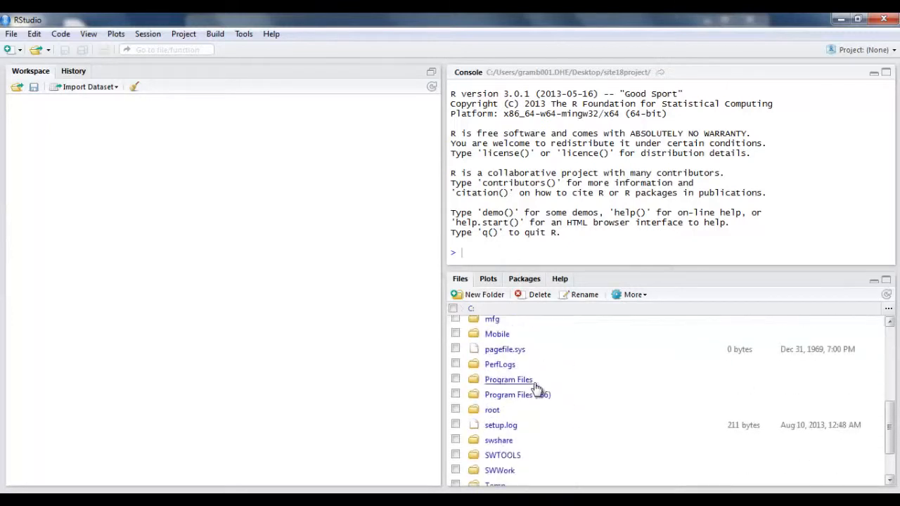
{"action": "scroll", "coordinate": [535, 387], "scroll_direction": "down", "scroll_amount": 2}
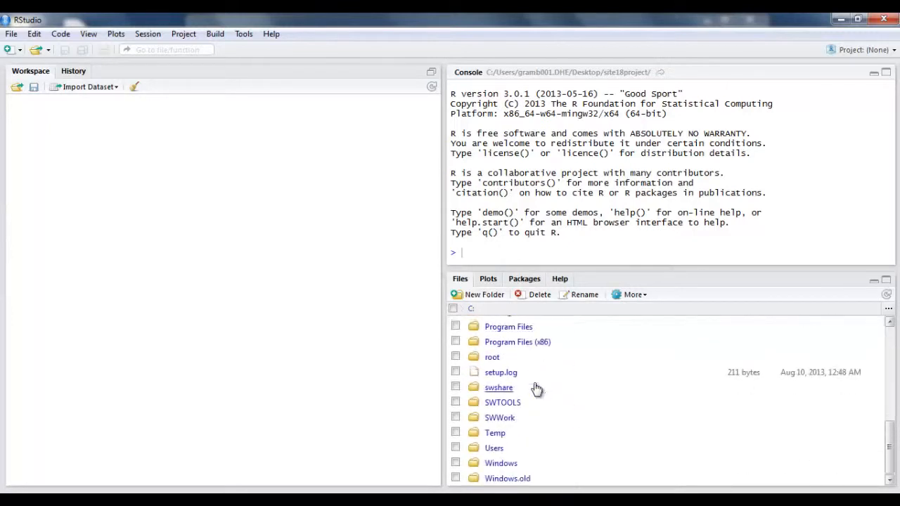
{"action": "left_click", "coordinate": [494, 450]}
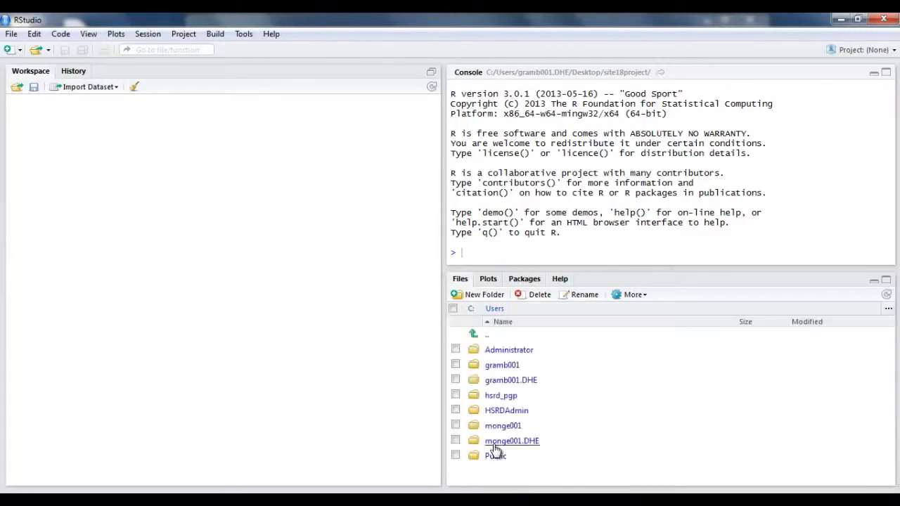
{"action": "left_click", "coordinate": [504, 380]}
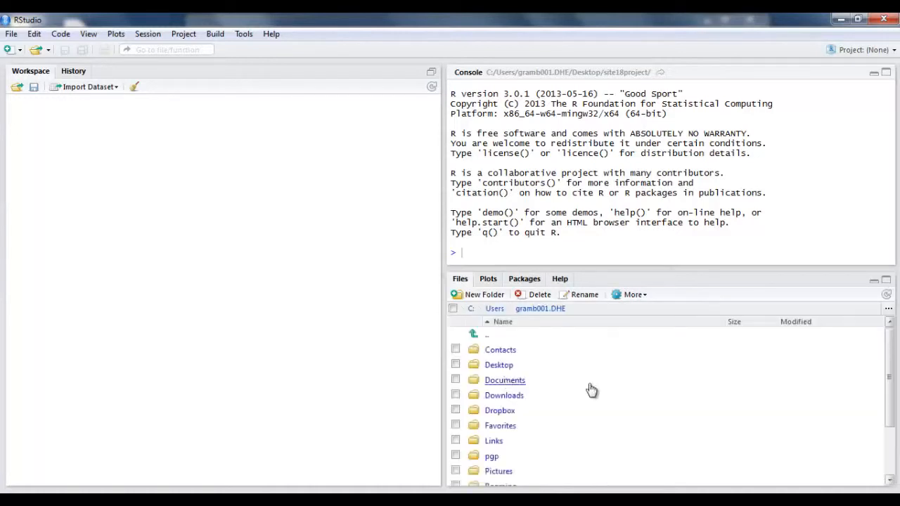
{"action": "left_click", "coordinate": [498, 366]}
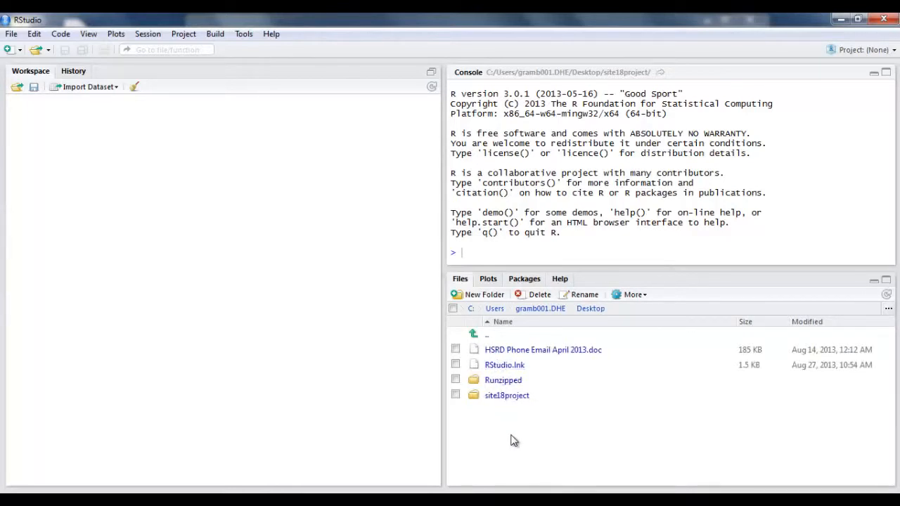
{"action": "left_click", "coordinate": [506, 396]}
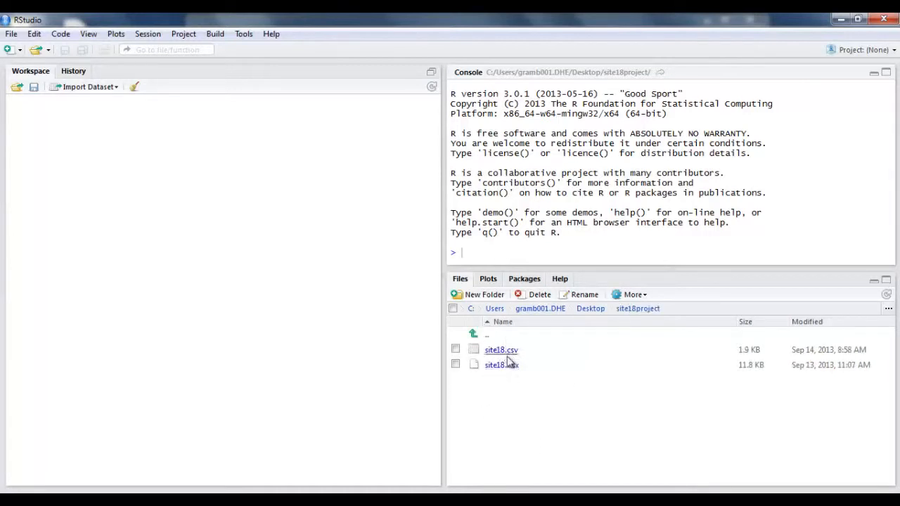
Set the site18project folder as the working directory and highlight the resulting setwd command in the console
{"action": "left_click", "coordinate": [631, 296]}
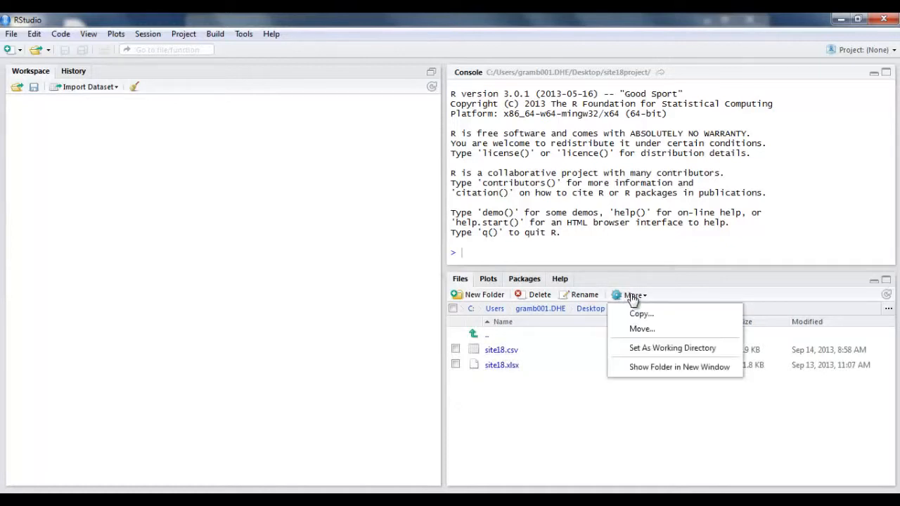
{"action": "left_click", "coordinate": [645, 350]}
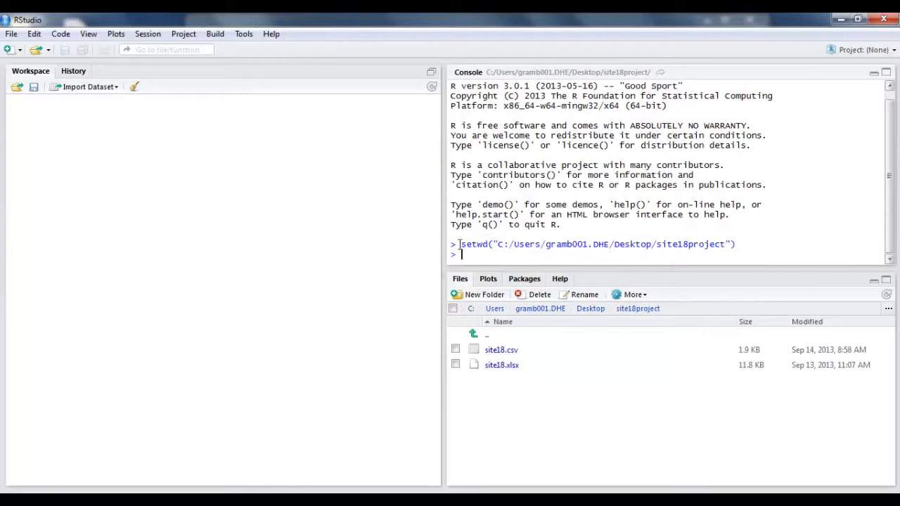
{"action": "left_click_drag", "start_coordinate": [458, 243], "coordinate": [744, 244]}
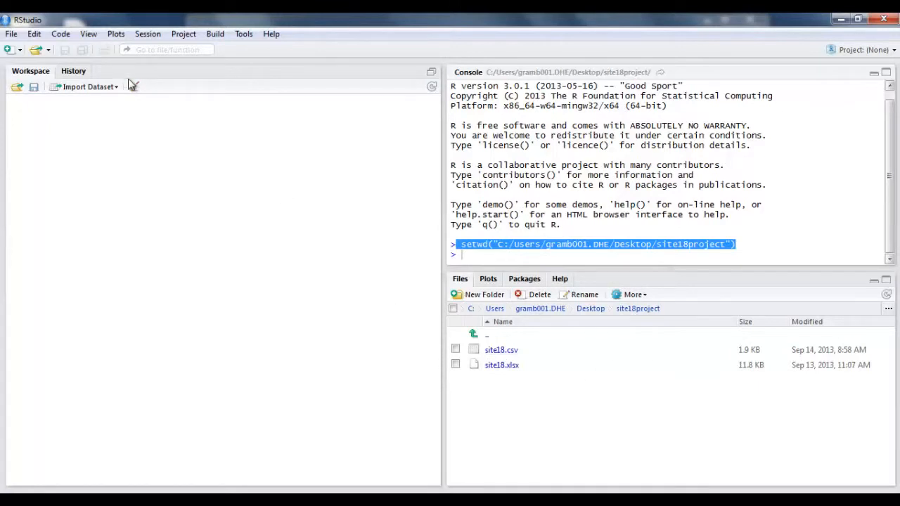
Start a dataset import from a text file and choose site18.csv in the site18project folder
{"action": "left_click", "coordinate": [80, 90]}
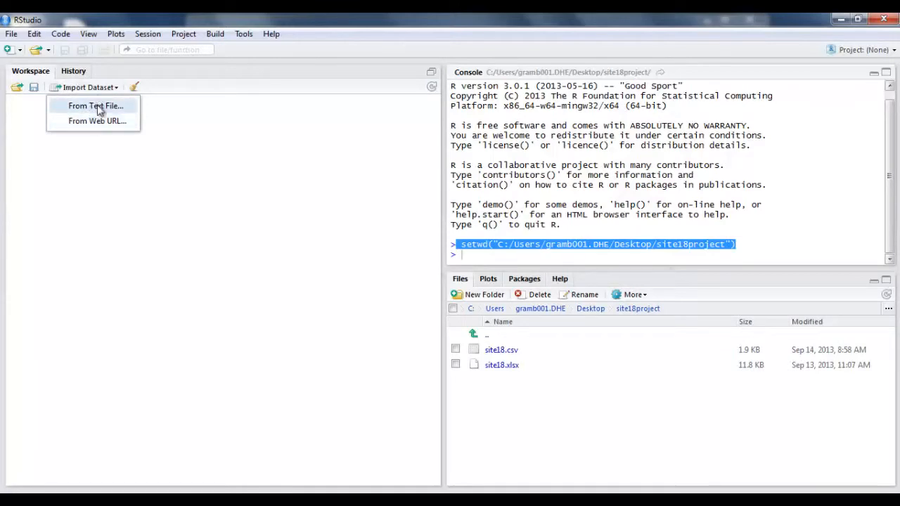
{"action": "left_click", "coordinate": [97, 105]}
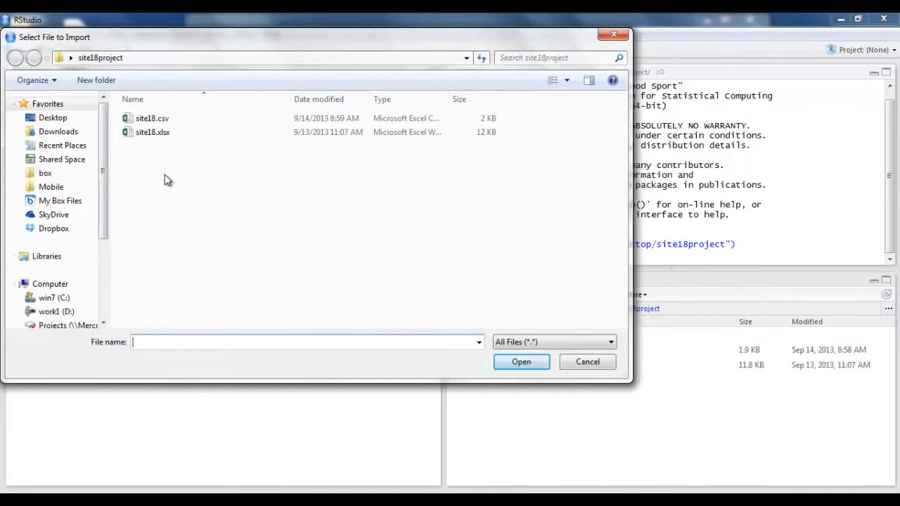
{"action": "left_click", "coordinate": [148, 124]}
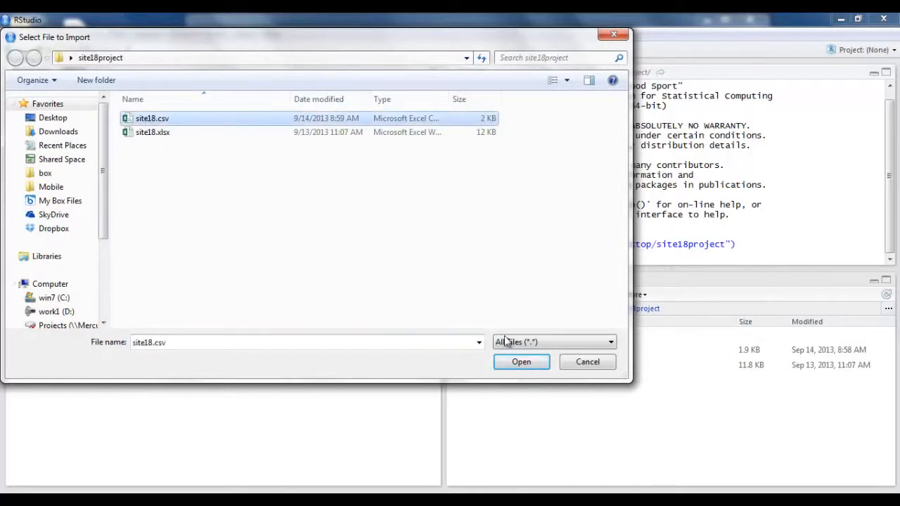
{"action": "left_click", "coordinate": [519, 361]}
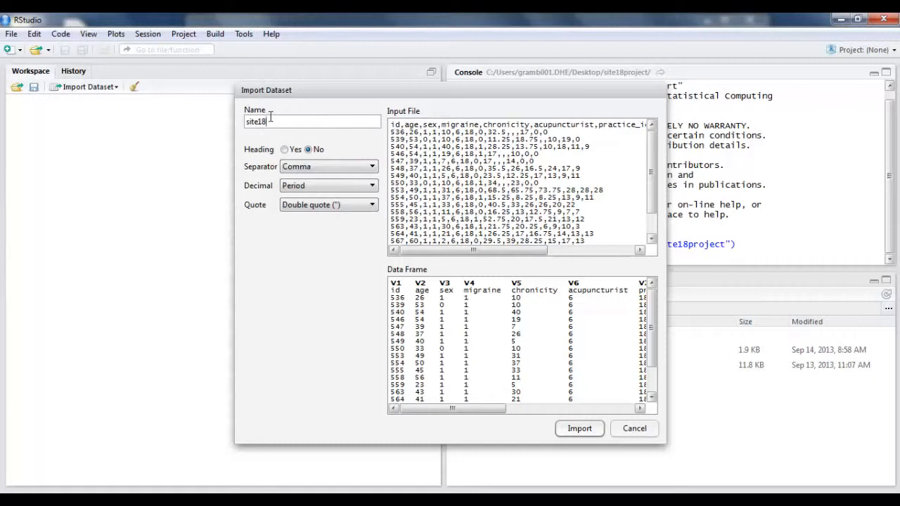
Import the site18 dataset with Heading set to Yes and look across all columns of the resulting data table
{"action": "left_click", "coordinate": [285, 151]}
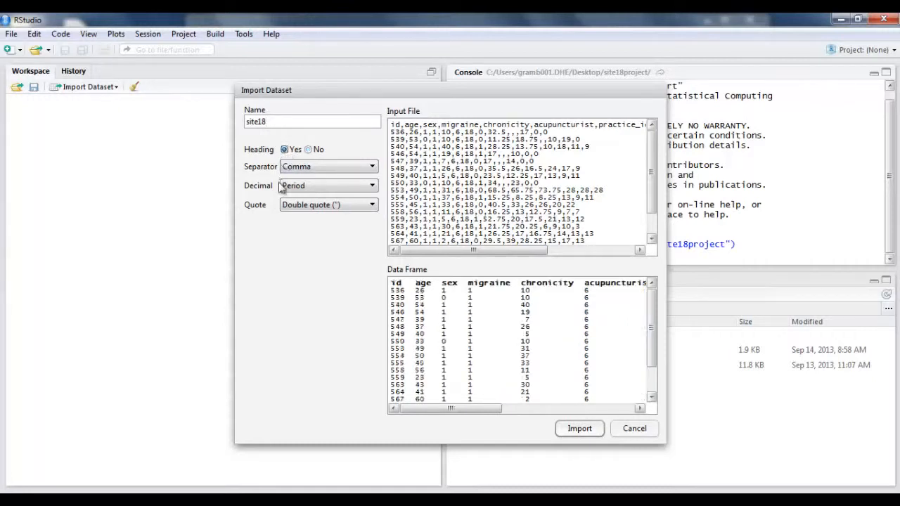
{"action": "left_click", "coordinate": [308, 150]}
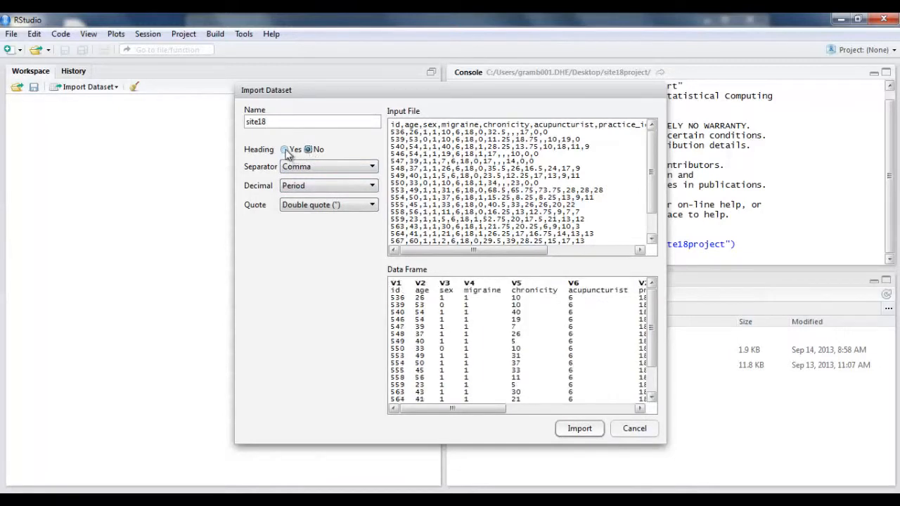
{"action": "left_click", "coordinate": [285, 150]}
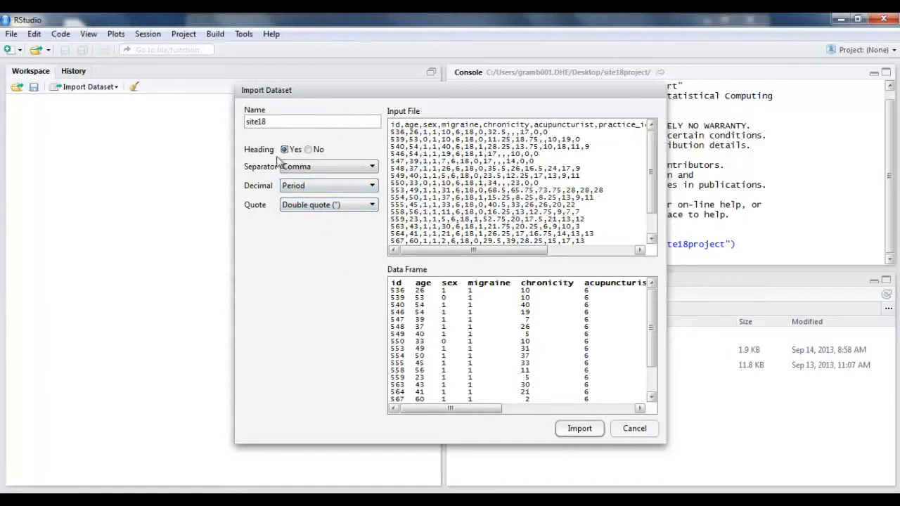
{"action": "left_click", "coordinate": [580, 428]}
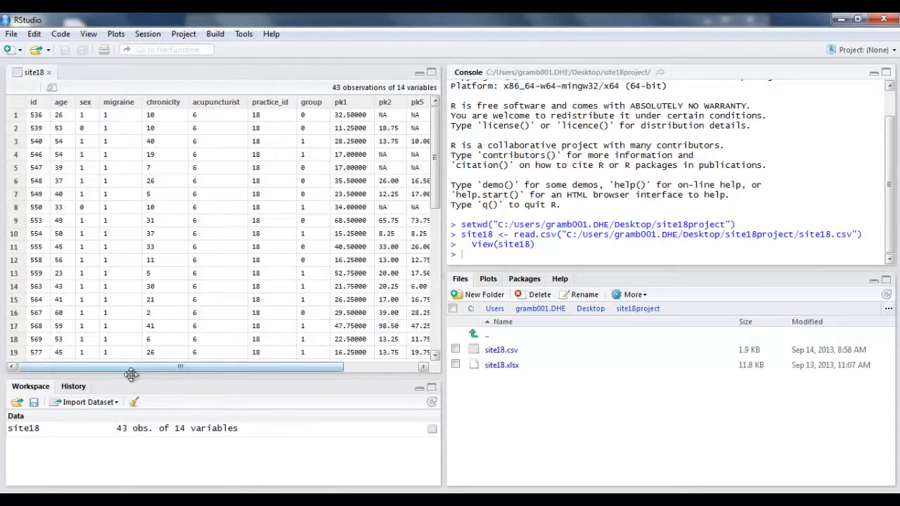
{"action": "left_click_drag", "start_coordinate": [130, 365], "coordinate": [271, 377]}
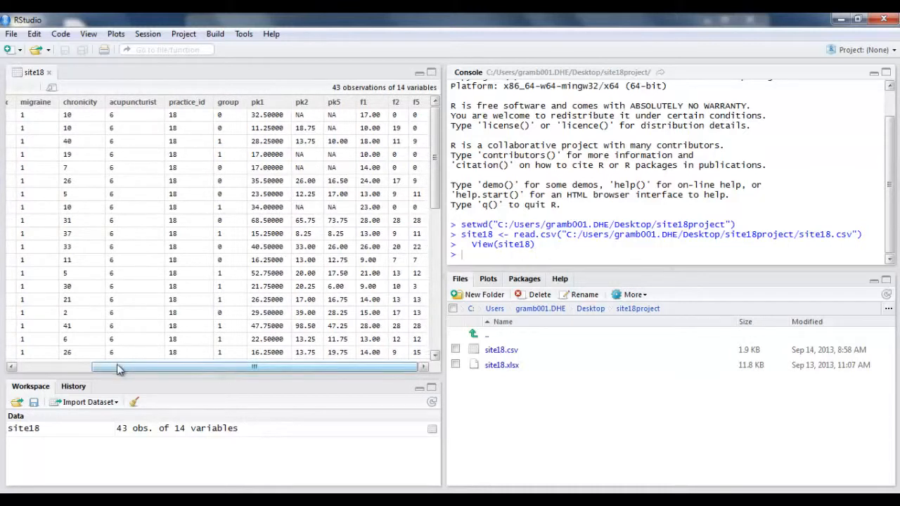
{"action": "left_click_drag", "start_coordinate": [119, 370], "coordinate": [38, 370]}
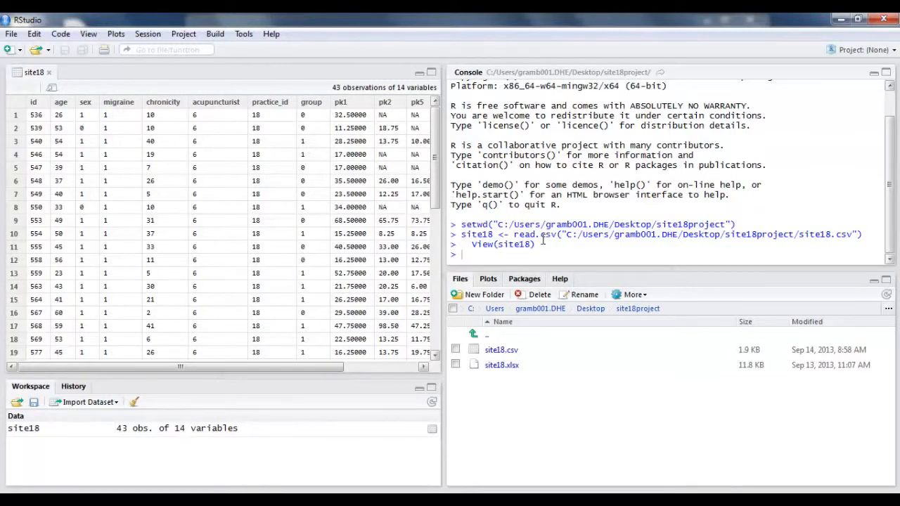
Highlight the start of the site18 assignment, the read.csv function name and the View(site18) command in the console
{"action": "left_click_drag", "start_coordinate": [543, 241], "coordinate": [462, 239]}
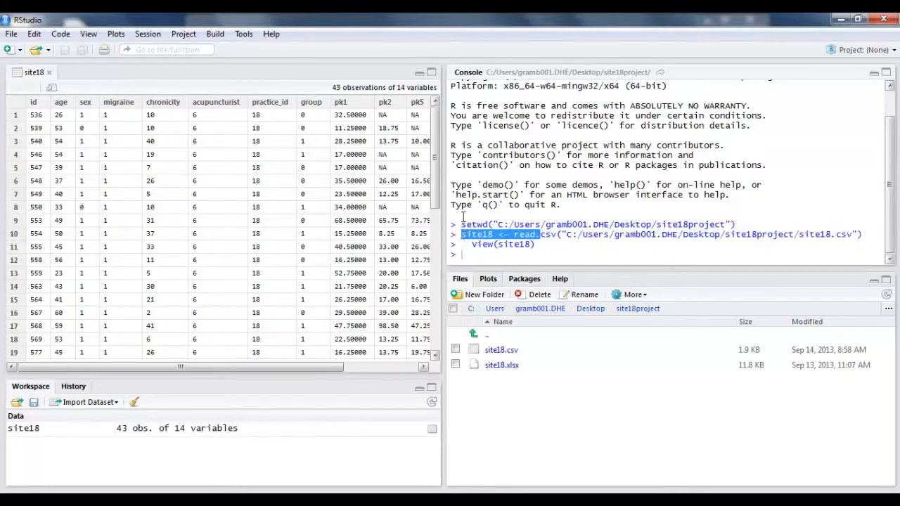
{"action": "left_click", "coordinate": [463, 217]}
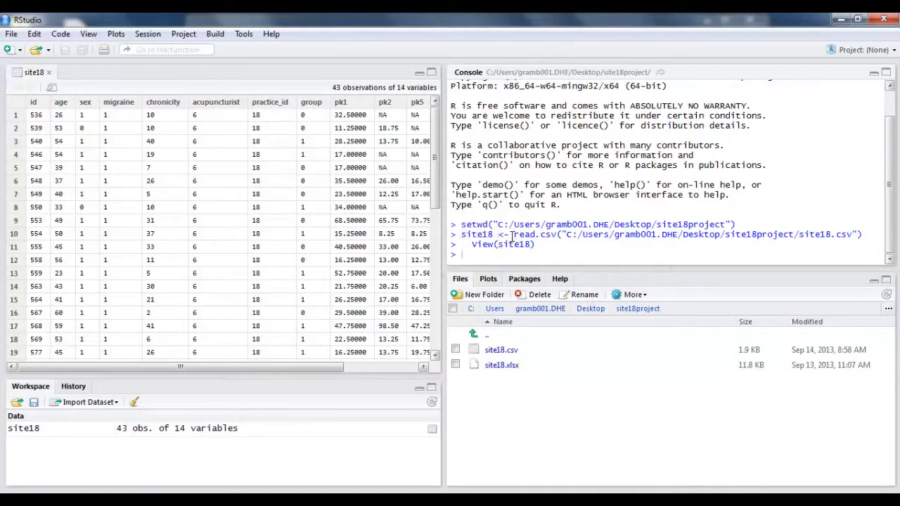
{"action": "left_click_drag", "start_coordinate": [512, 236], "coordinate": [549, 240]}
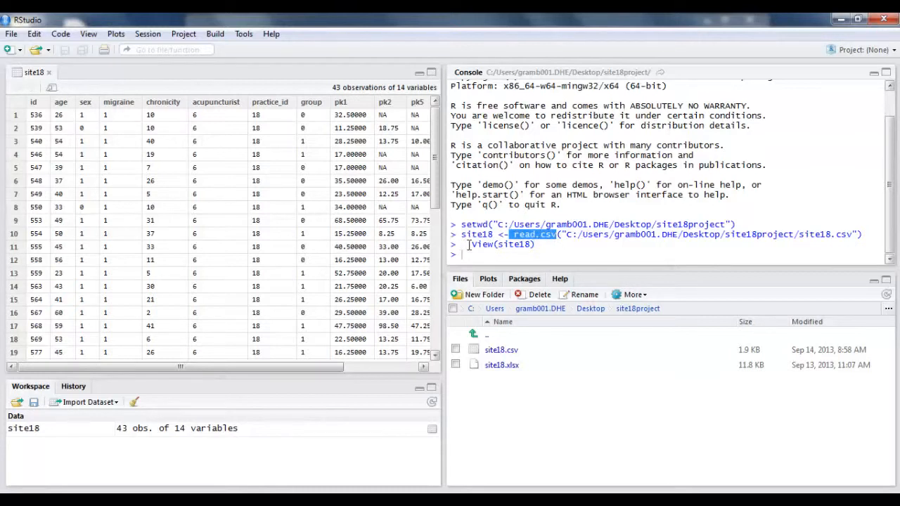
{"action": "left_click_drag", "start_coordinate": [468, 245], "coordinate": [535, 246]}
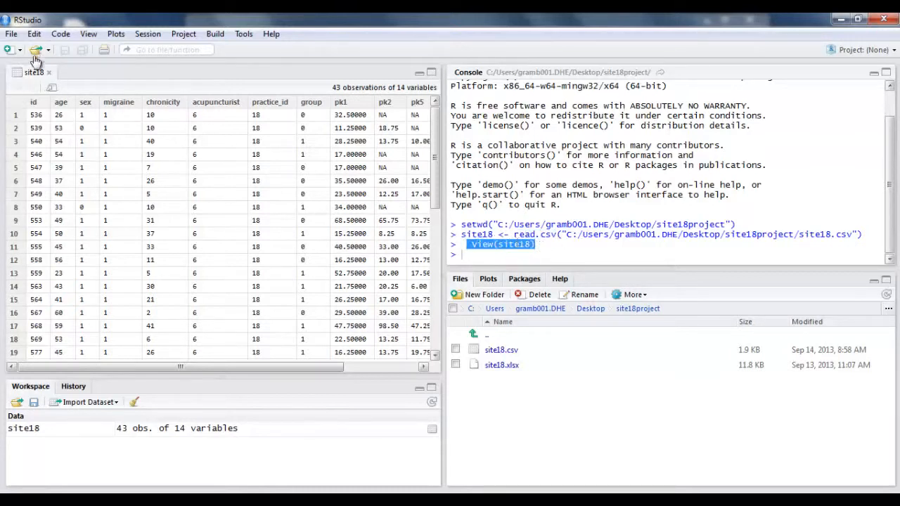
Run str(site18) in the console and make the console taller to show the whole structure listing
{"action": "left_click", "coordinate": [537, 241]}
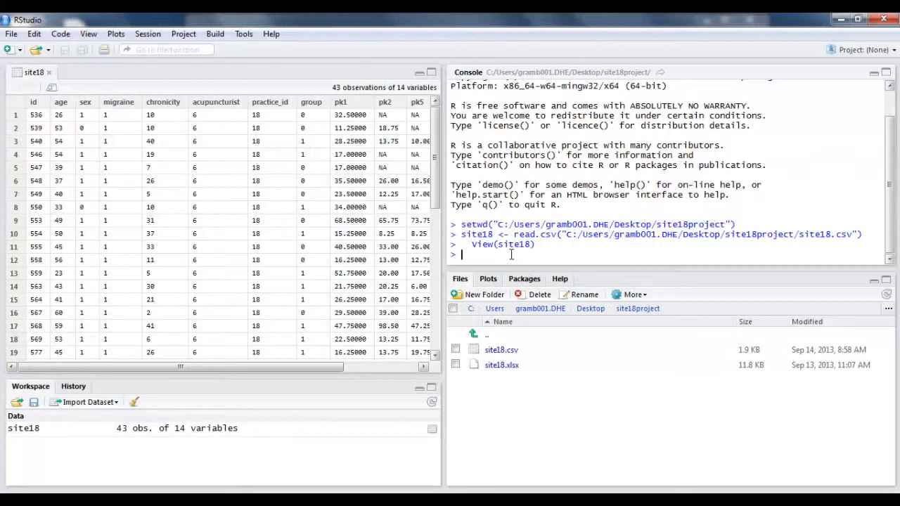
{"action": "type", "text": "tr(site18"}
{"action": "key", "text": "Return"}
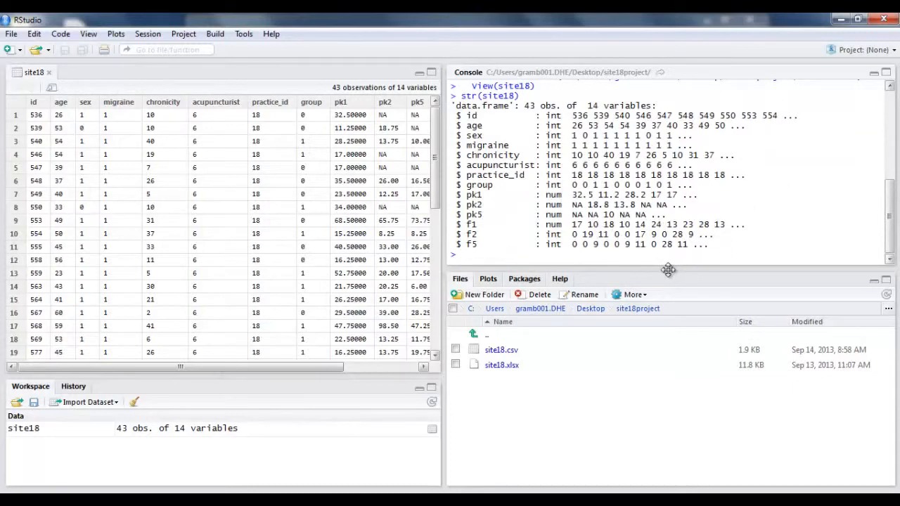
{"action": "left_click_drag", "start_coordinate": [668, 270], "coordinate": [679, 324]}
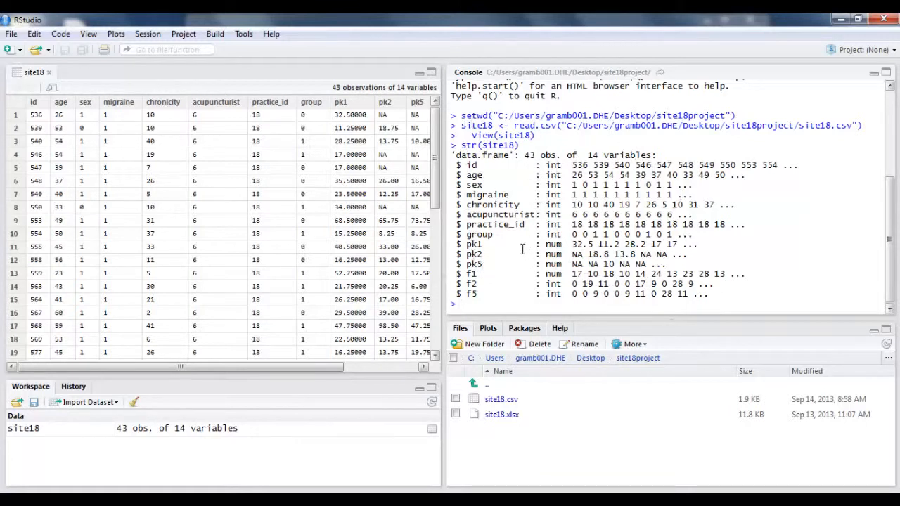
Run summary(site18) and read its output with the console maximized, restoring the console size when finished
{"action": "type", "text": "summary(site18"}
{"action": "key", "text": "Return"}
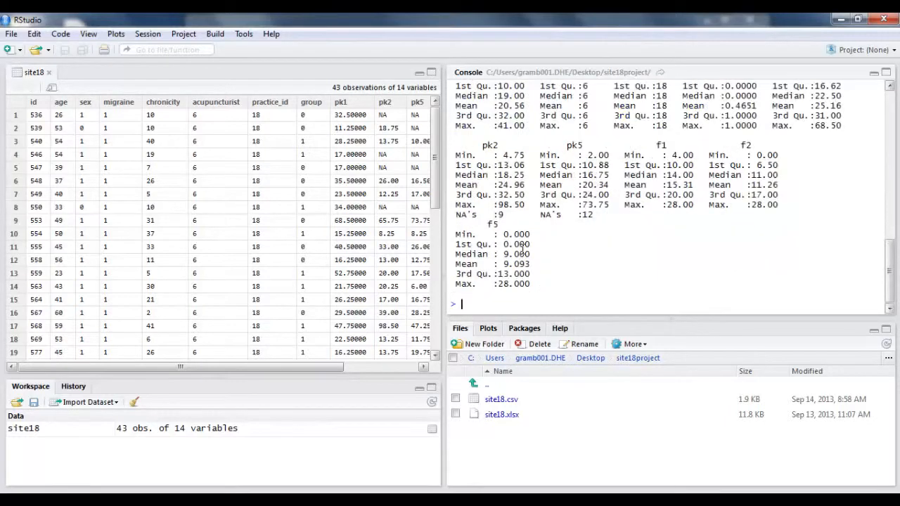
{"action": "left_click", "coordinate": [885, 72]}
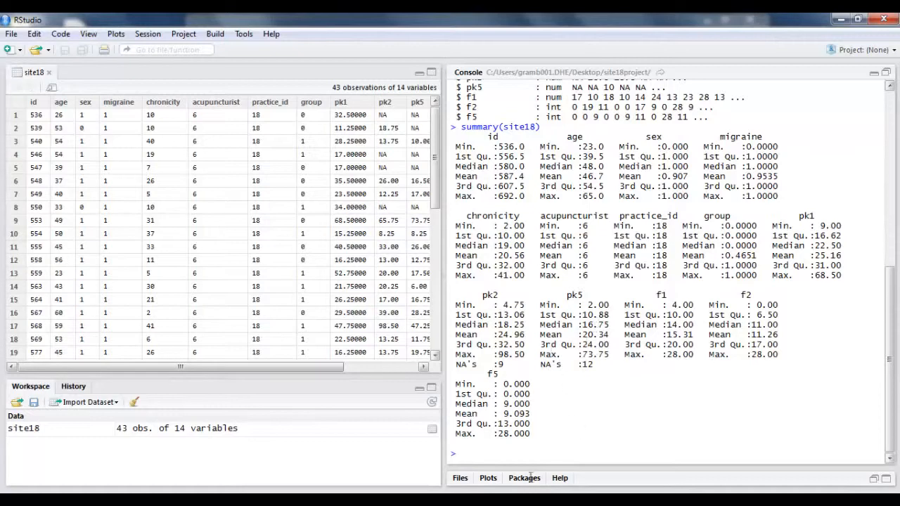
{"action": "left_click", "coordinate": [885, 73]}
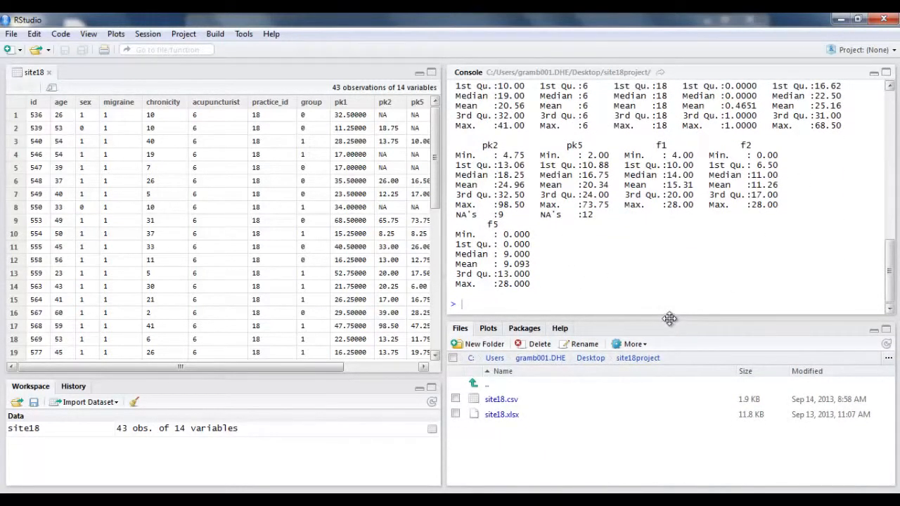
Make the console slightly shorter and copy its commands from the setwd line through str(site18)
{"action": "left_click_drag", "start_coordinate": [669, 318], "coordinate": [668, 288]}
{"action": "scroll", "coordinate": [560, 183], "scroll_direction": "up", "scroll_amount": 15}
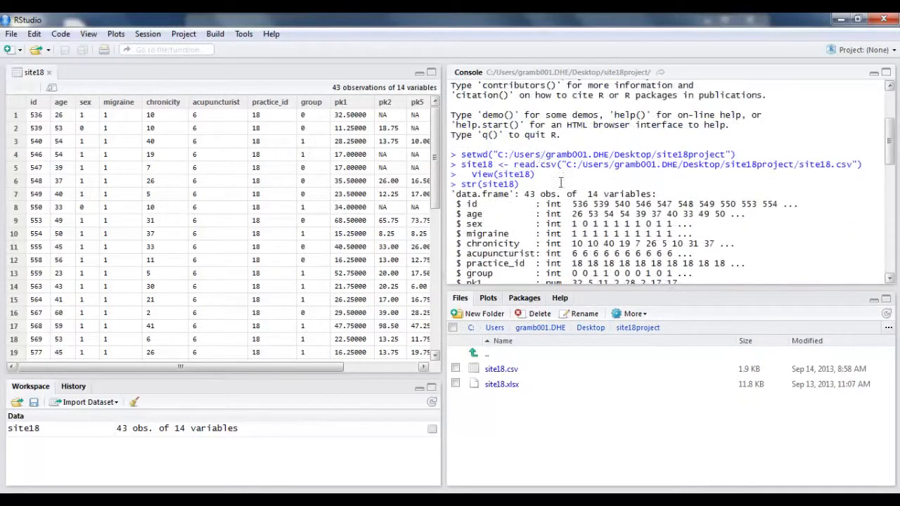
{"action": "left_click_drag", "start_coordinate": [520, 184], "coordinate": [461, 156]}
{"action": "right_click", "coordinate": [485, 160]}
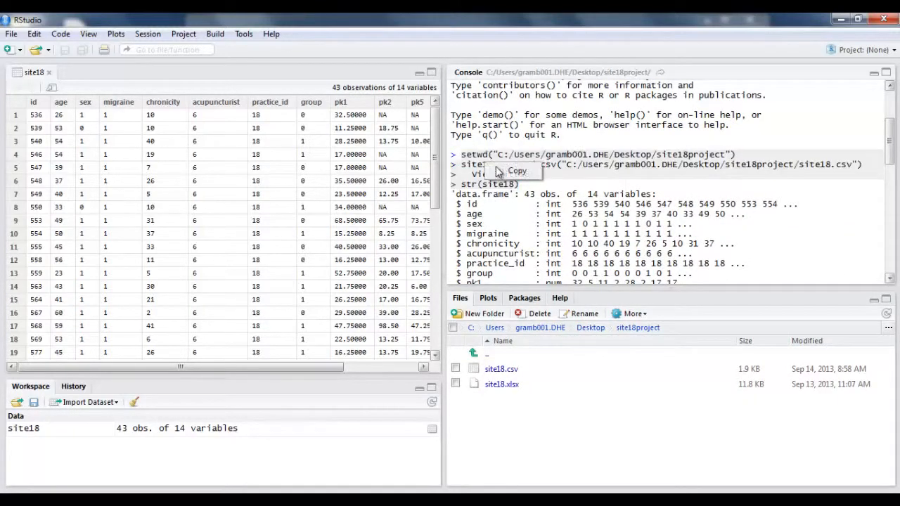
{"action": "left_click", "coordinate": [507, 170]}
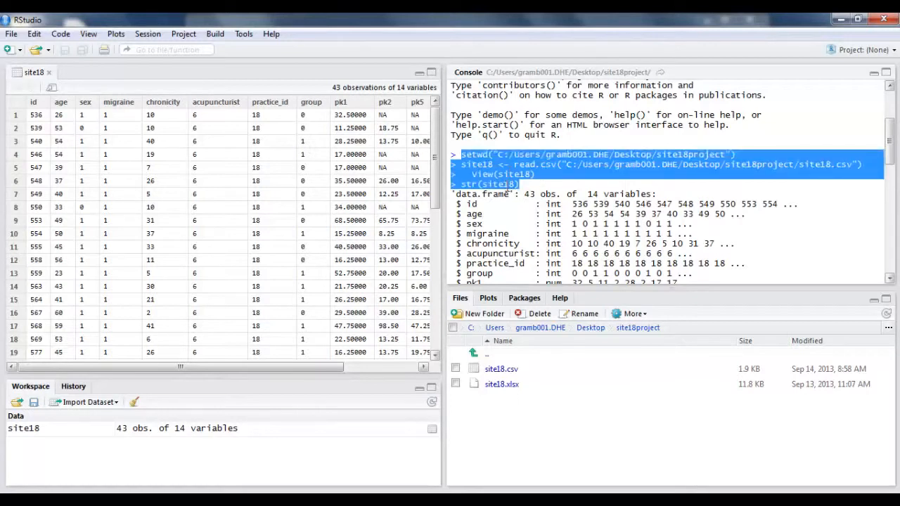